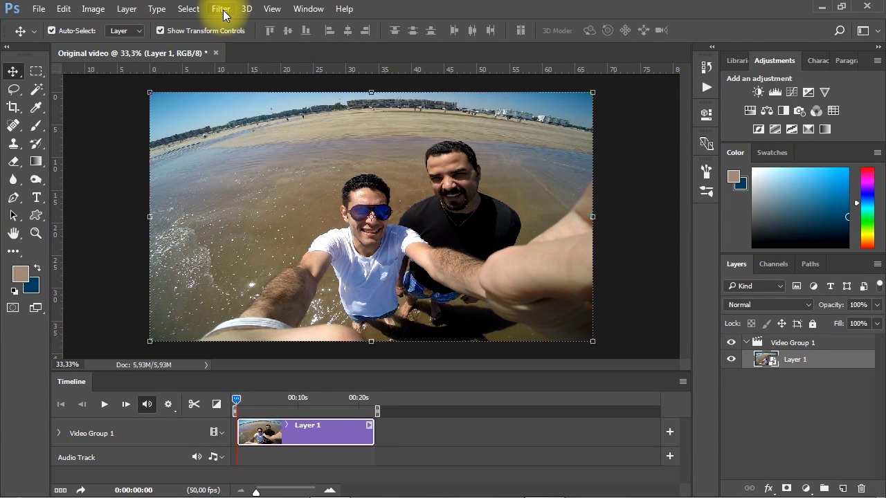
Open the Filter Gallery, delete the extra effect layer, and set the remaining one to Artistic > Cutout
click(222, 9)
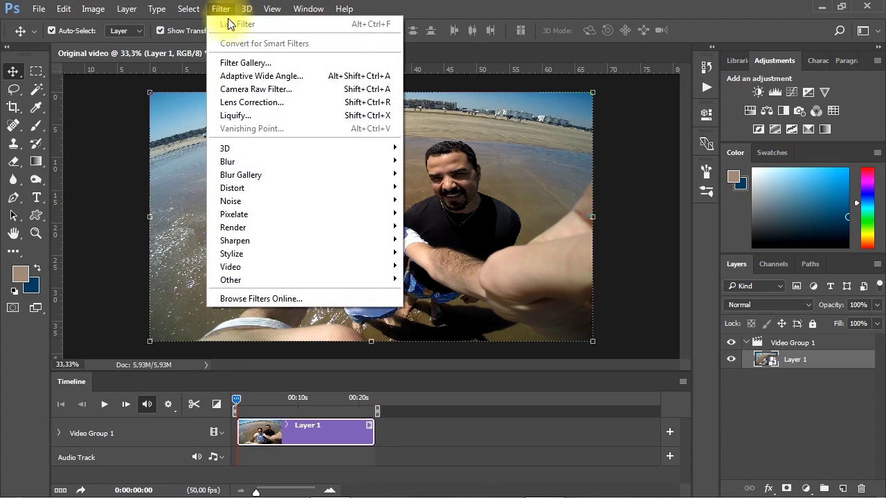
click(292, 62)
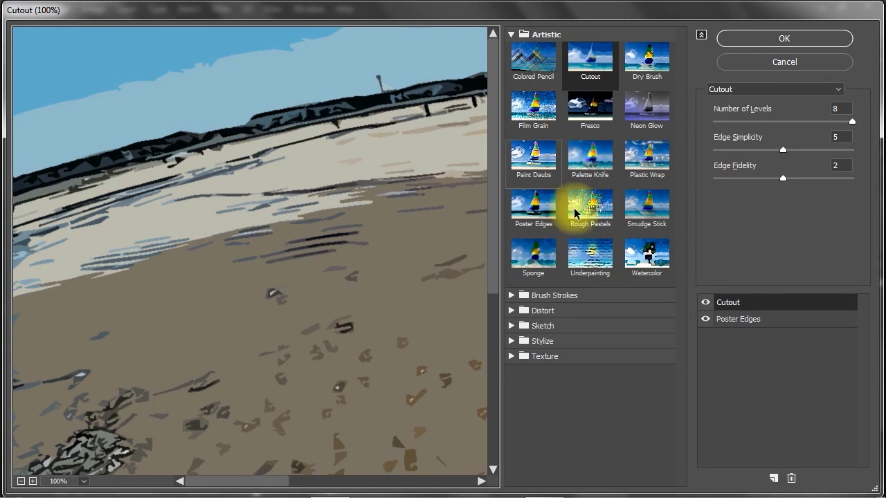
click(793, 479)
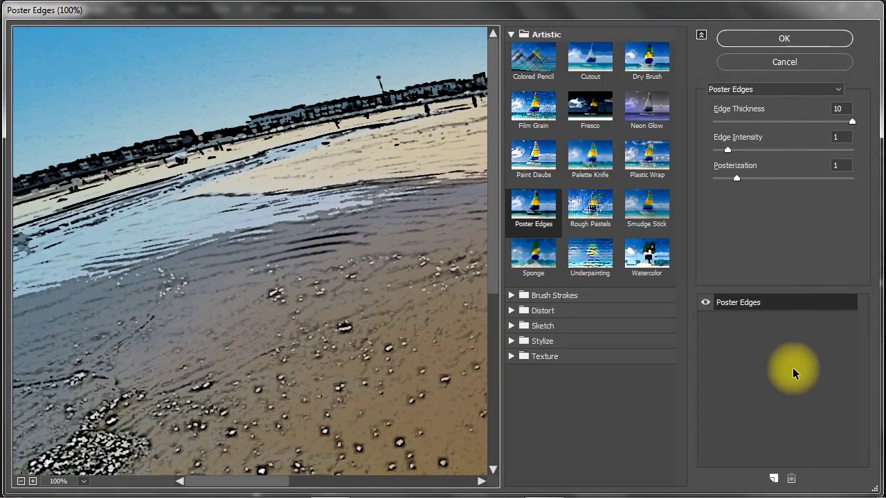
click(589, 57)
click(511, 35)
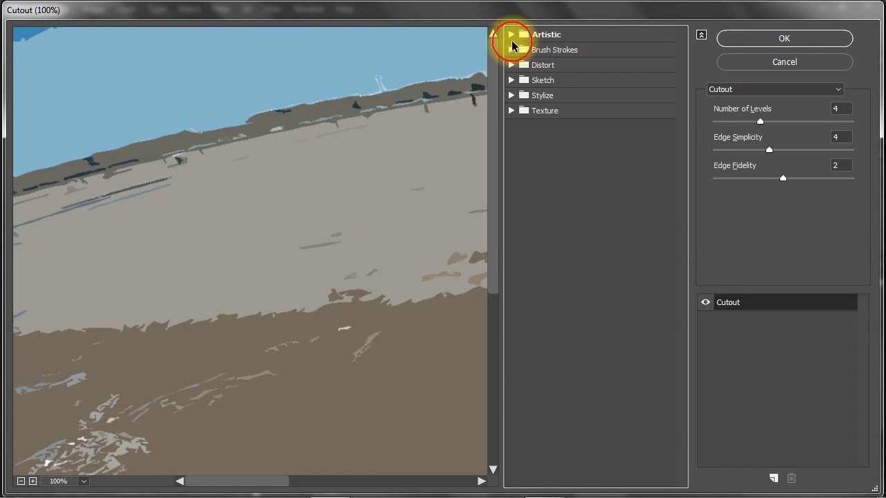
click(555, 35)
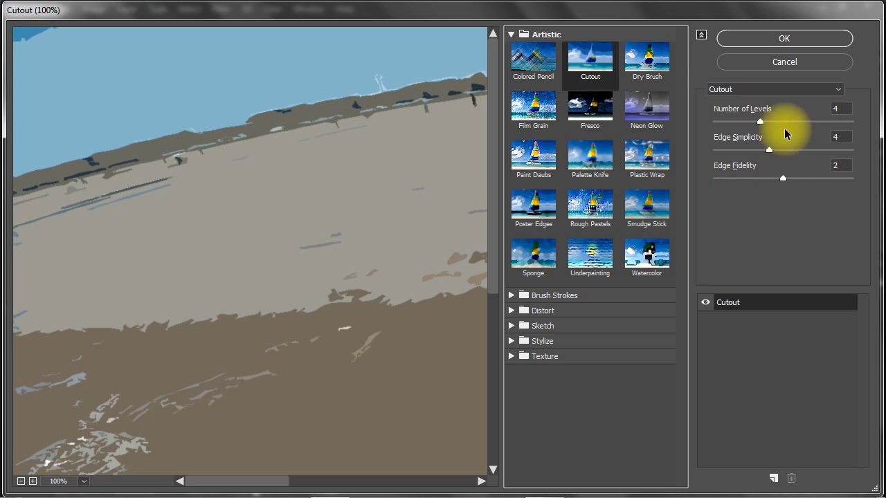
Set Cutout to 8 levels, edge simplicity 5 and edge fidelity 2, then add a second effect layer
drag(410, 239, 254, 201)
key(ctrl+minus)
key(ctrl+minus)
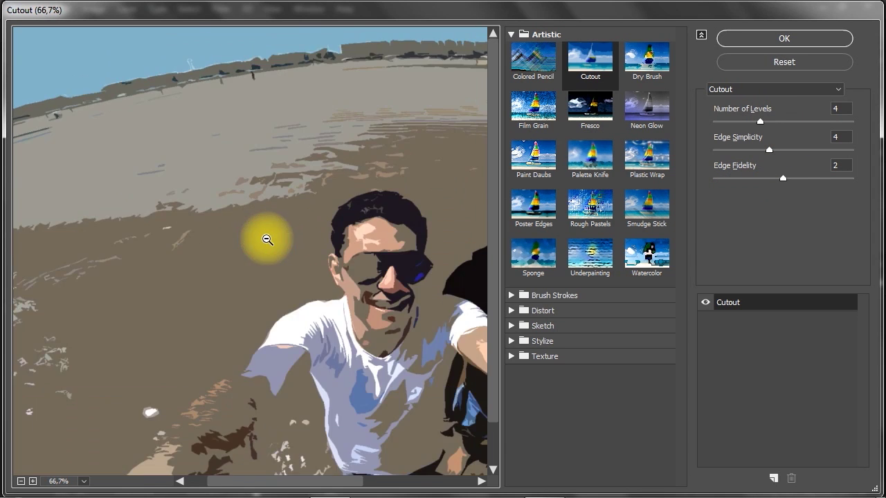
drag(305, 246, 265, 237)
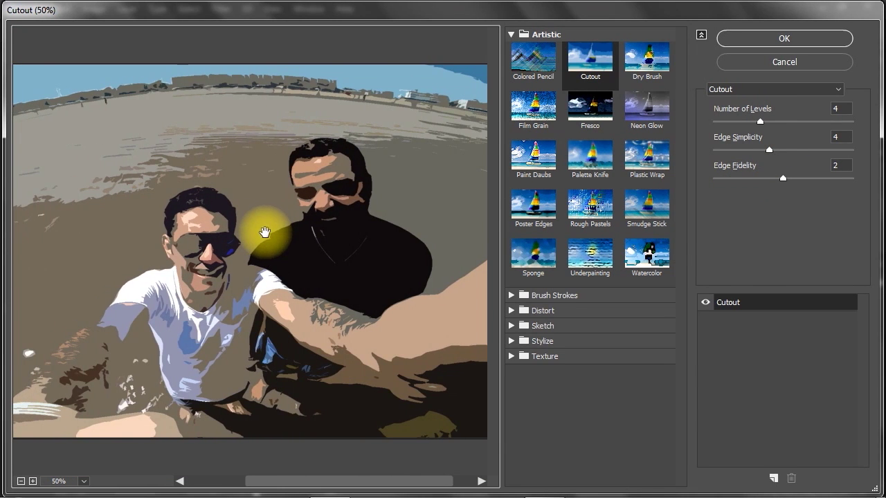
click(760, 123)
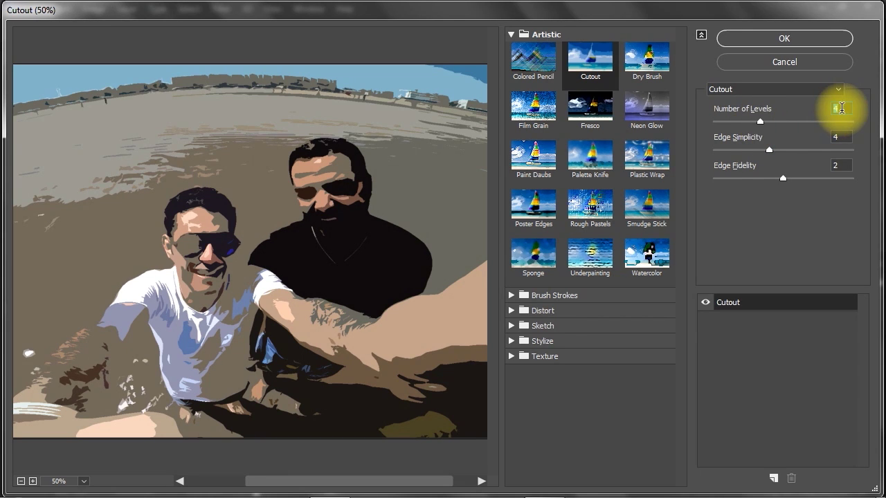
text(8)
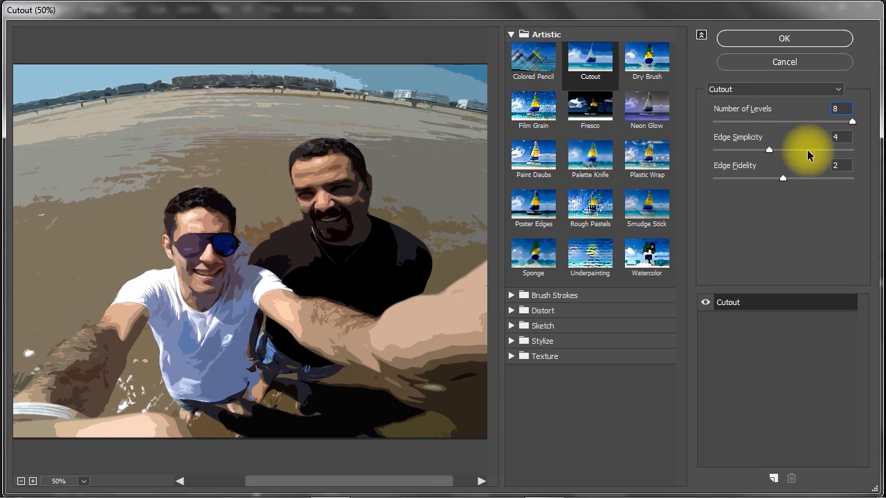
click(844, 137)
text(5)
click(848, 164)
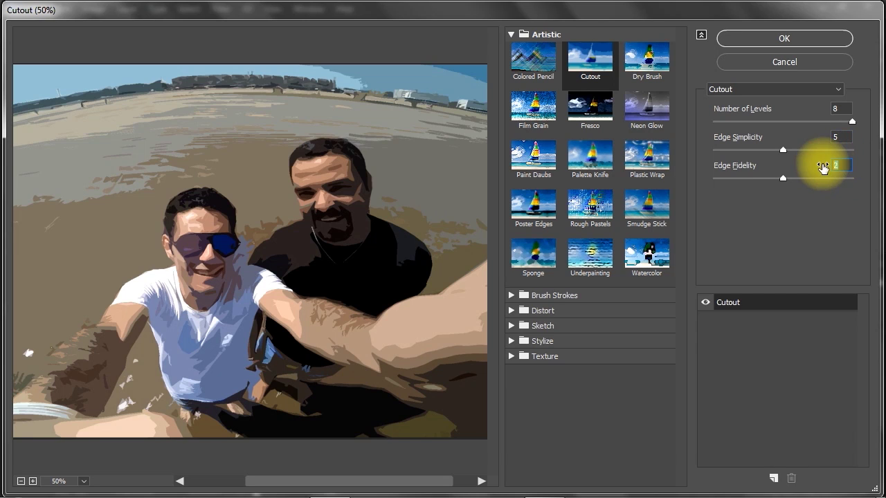
text(2)
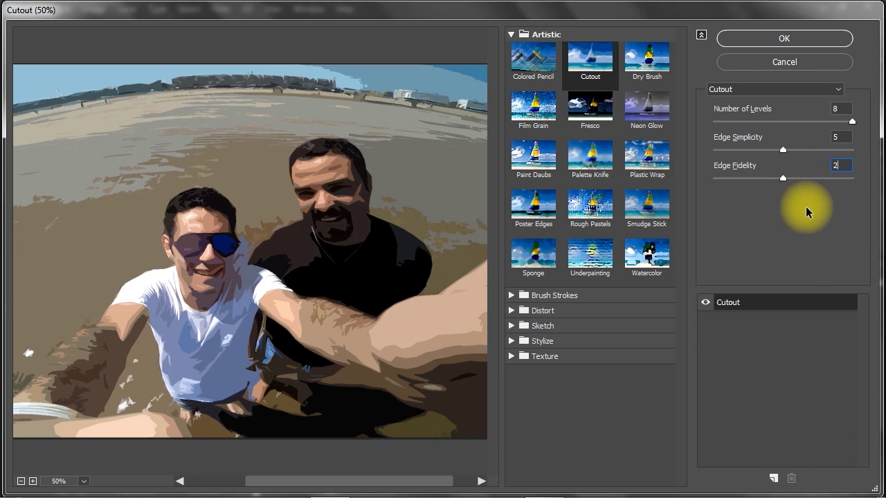
click(773, 479)
Change the second effect layer to Poster Edges with thickness 10, intensity 1 and posterization 1, then apply the stack
click(753, 306)
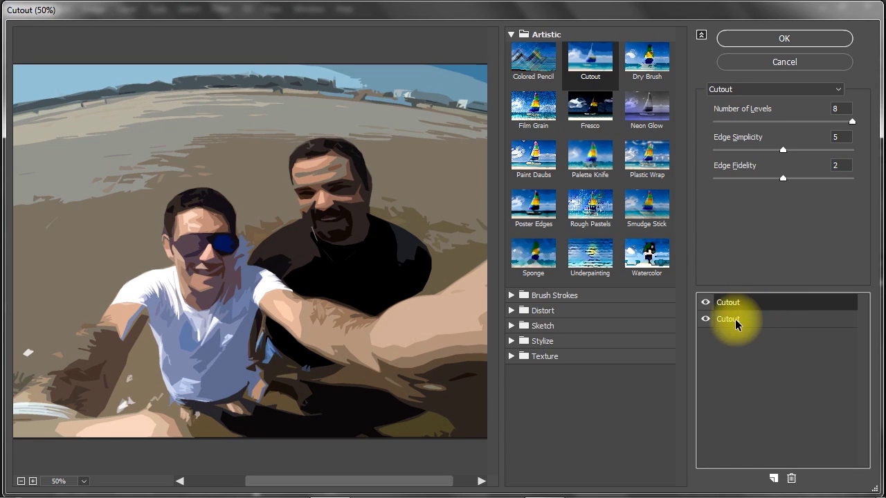
click(735, 319)
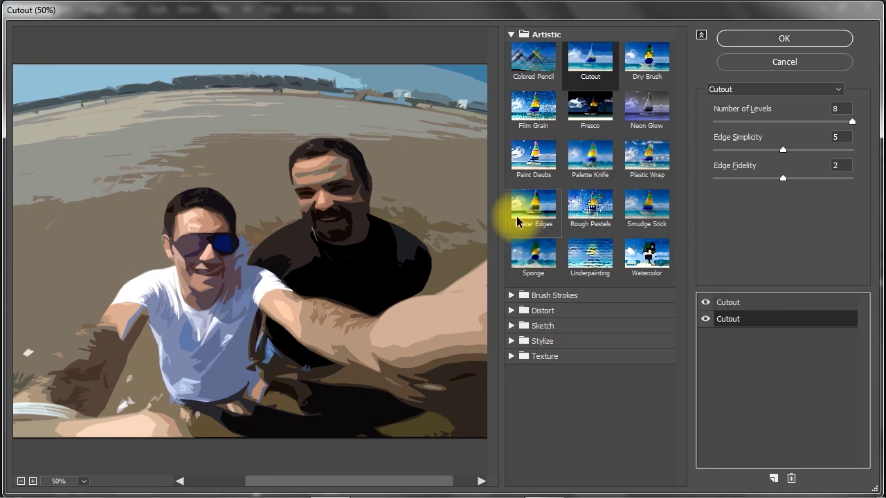
click(532, 209)
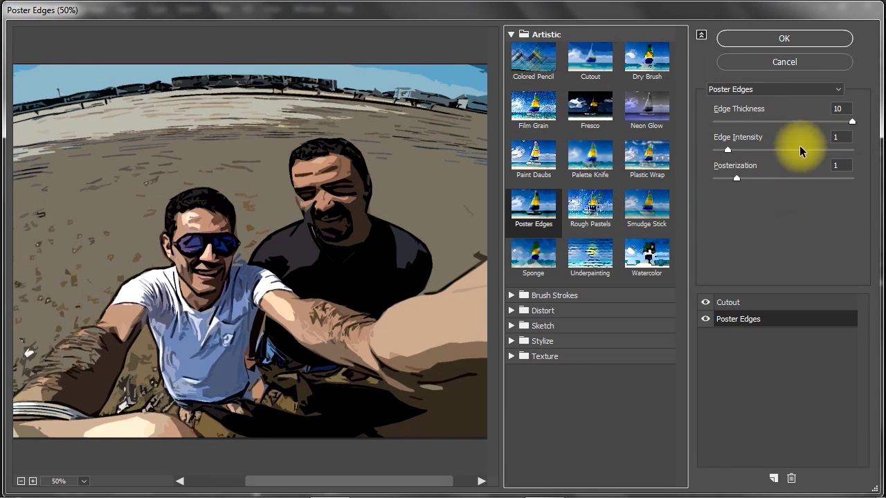
click(840, 111)
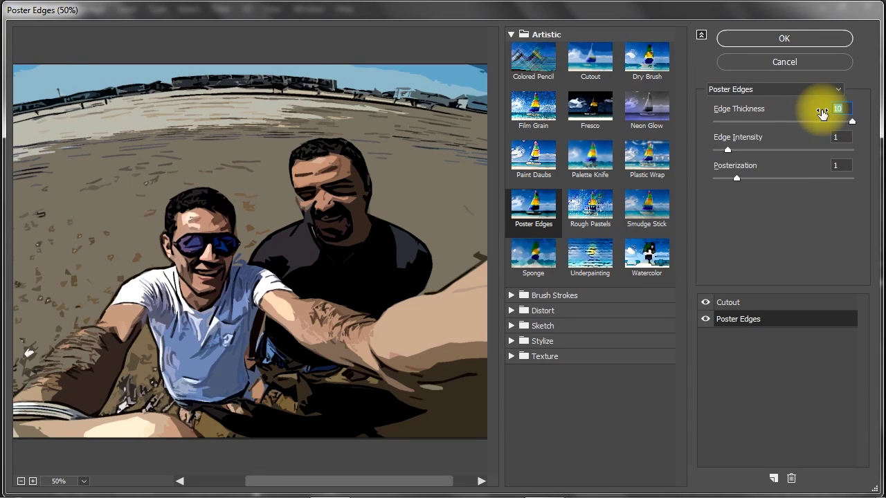
click(834, 138)
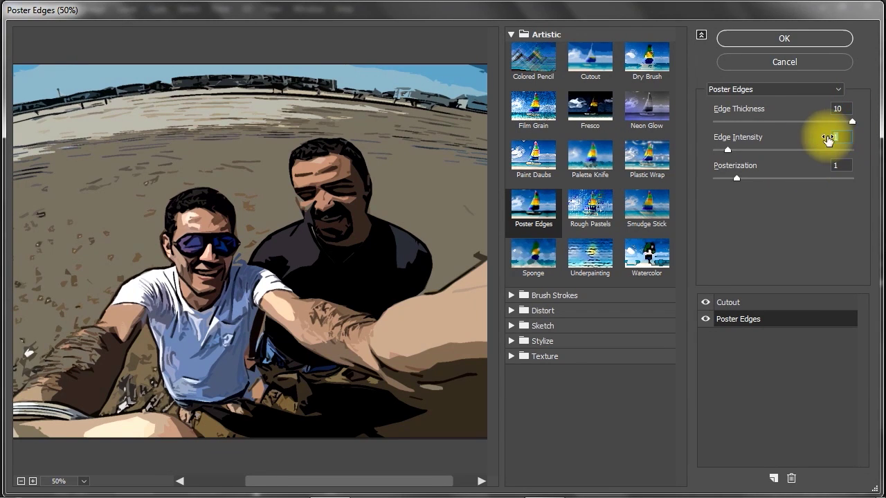
click(830, 166)
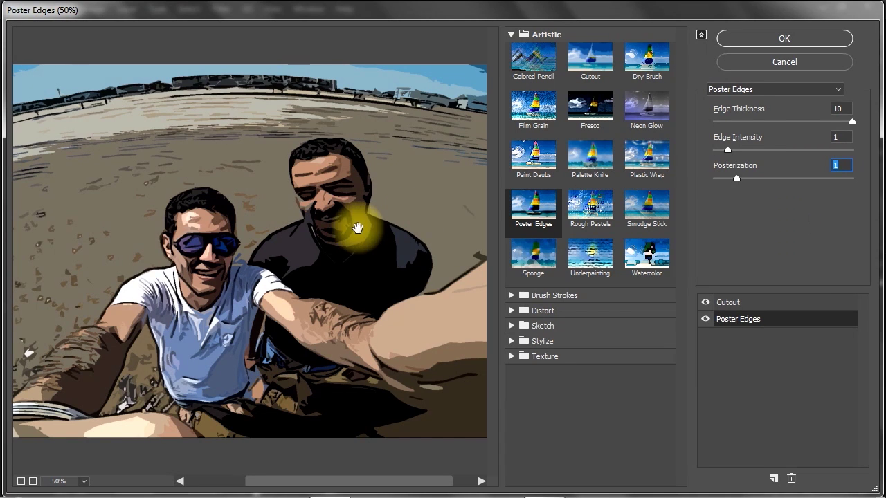
click(778, 39)
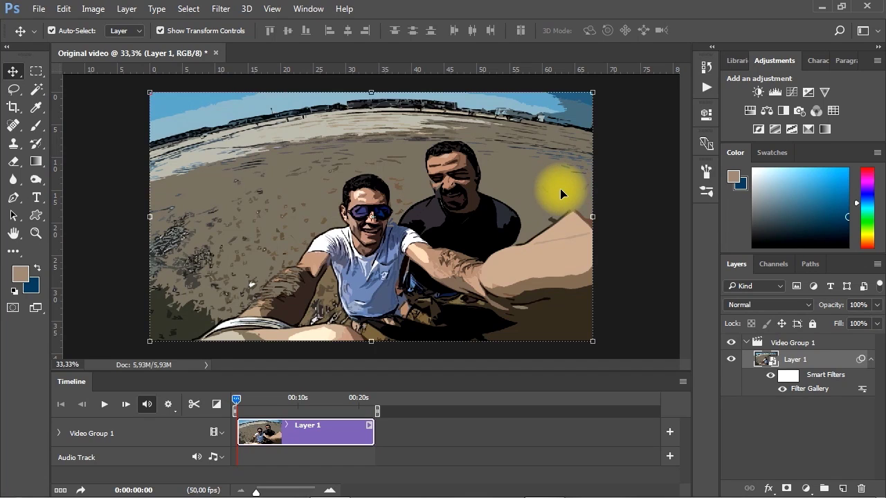
Add a Hue/Saturation adjustment to the video layer with Saturation raised to +53
ctrl+click(405, 214)
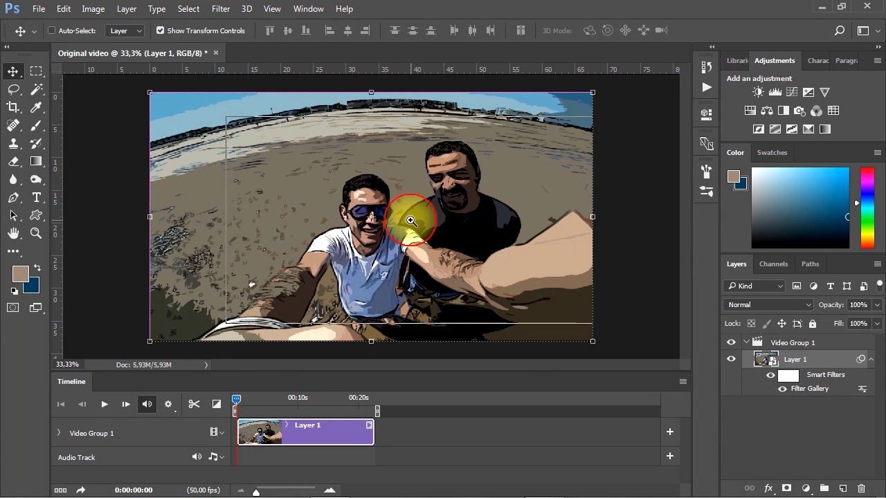
drag(413, 231, 432, 238)
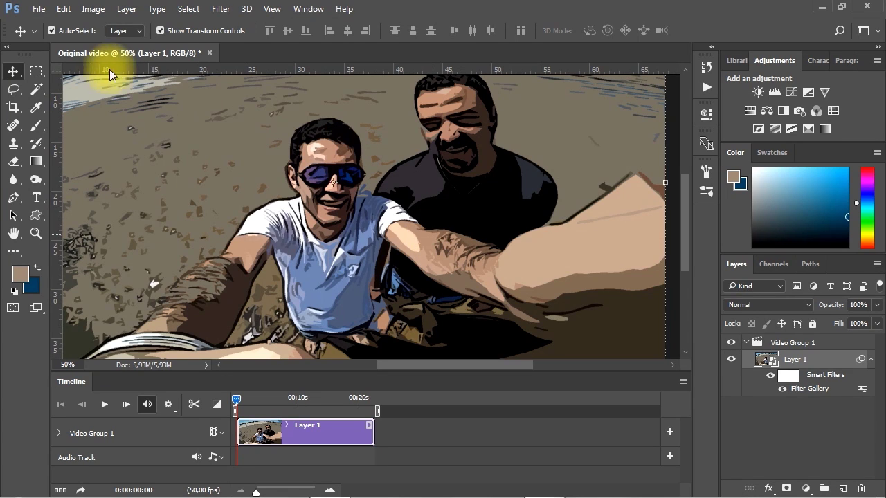
click(93, 10)
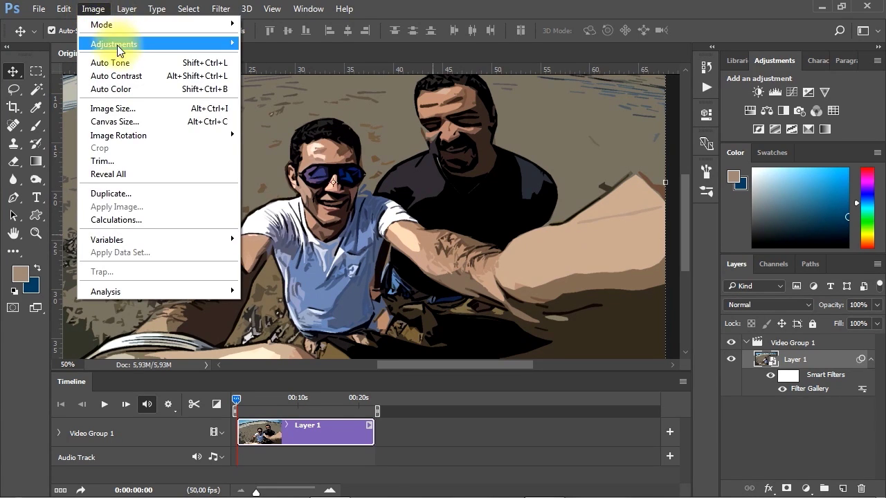
mouse_move(135, 45)
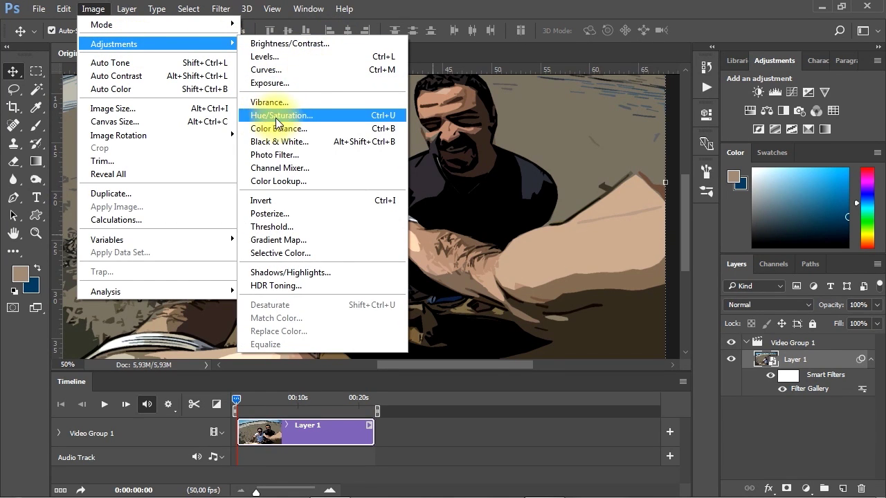
click(330, 115)
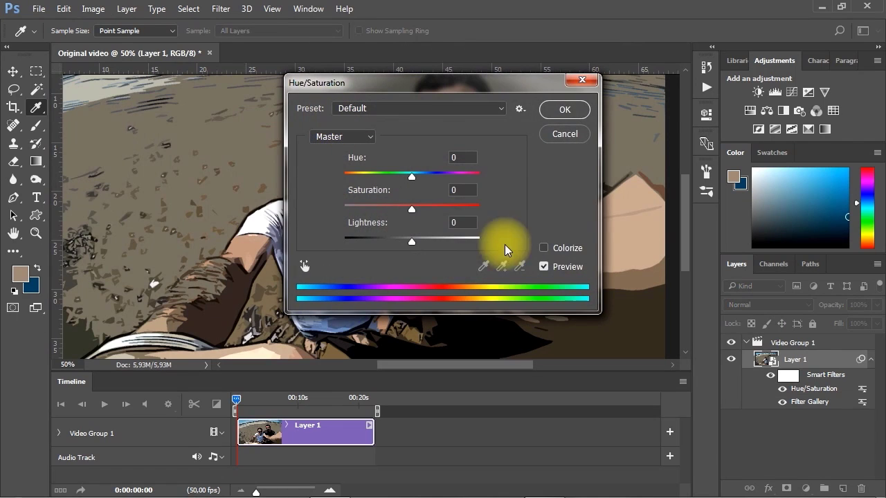
drag(458, 88, 688, 42)
drag(646, 161, 683, 166)
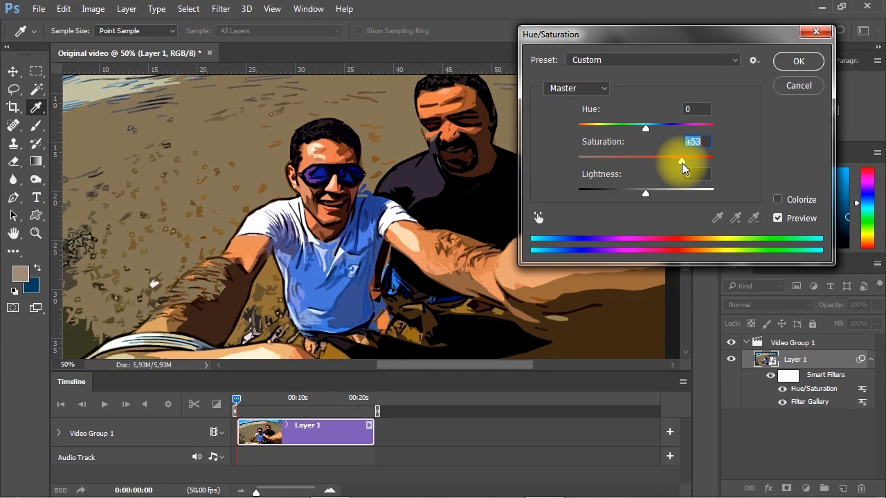
click(787, 62)
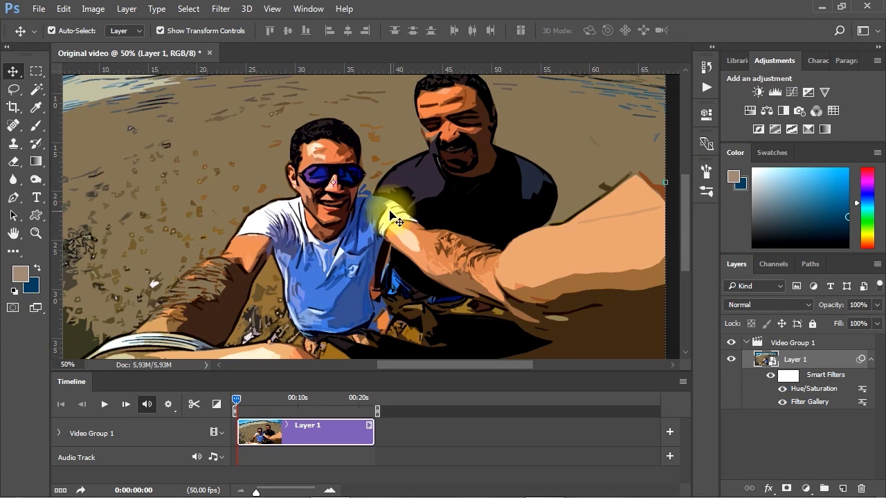
Scrub the timeline to 0:00:01:01 and zoom the canvas back in to 50%
key(ctrl+minus)
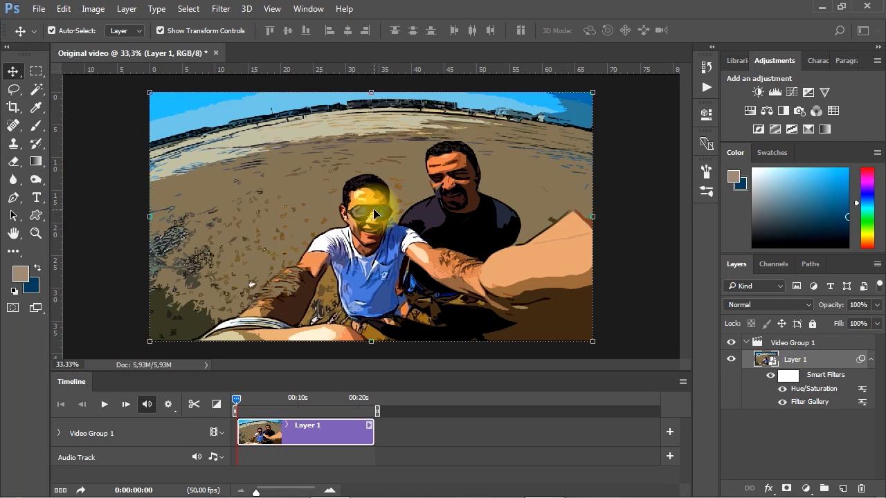
click(236, 401)
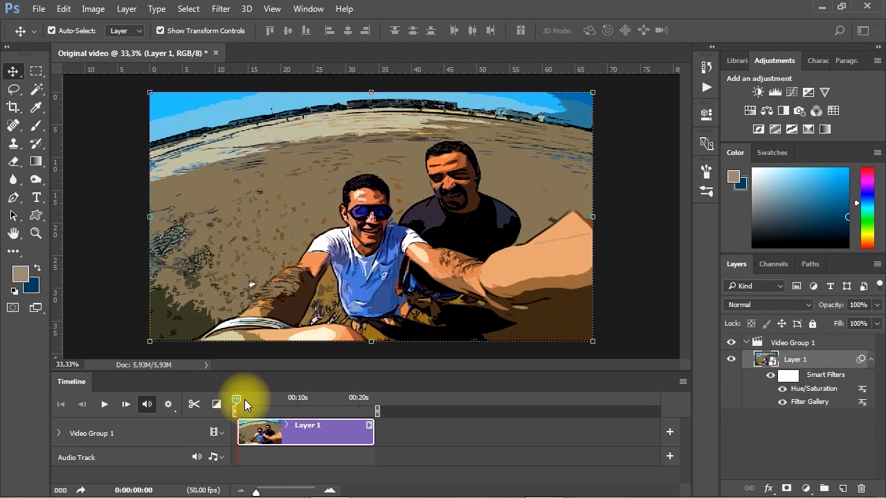
click(239, 398)
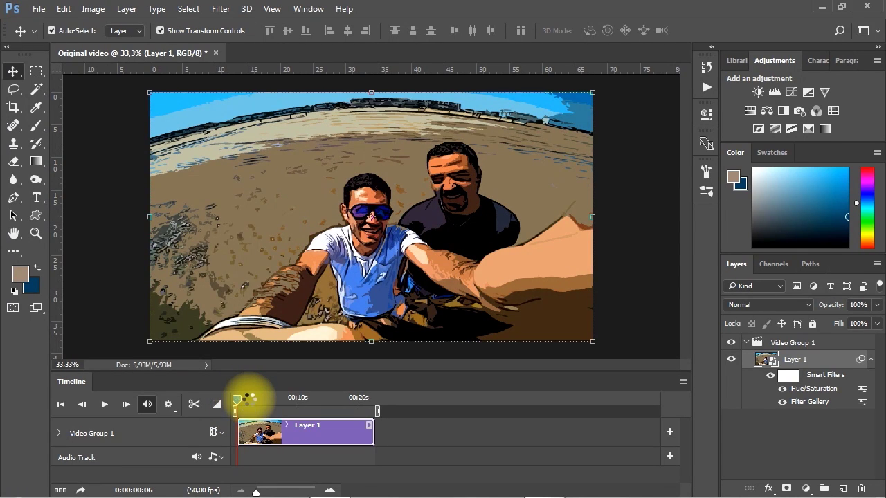
drag(243, 397, 245, 398)
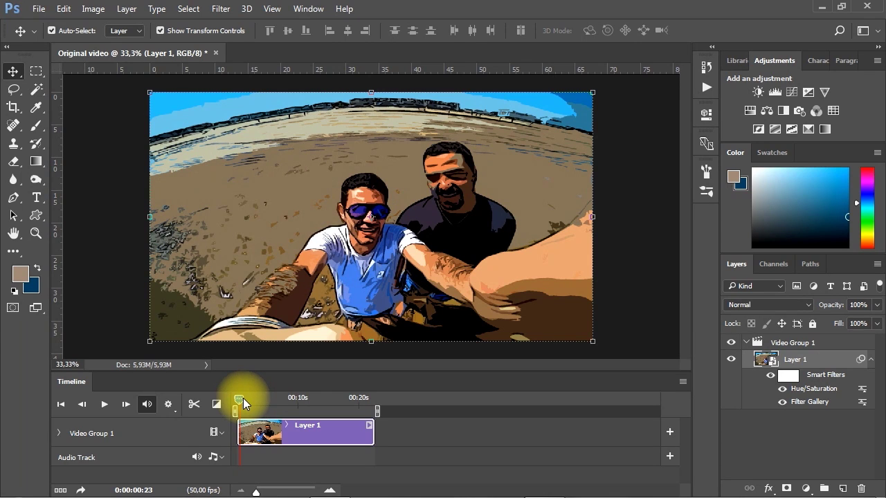
click(242, 398)
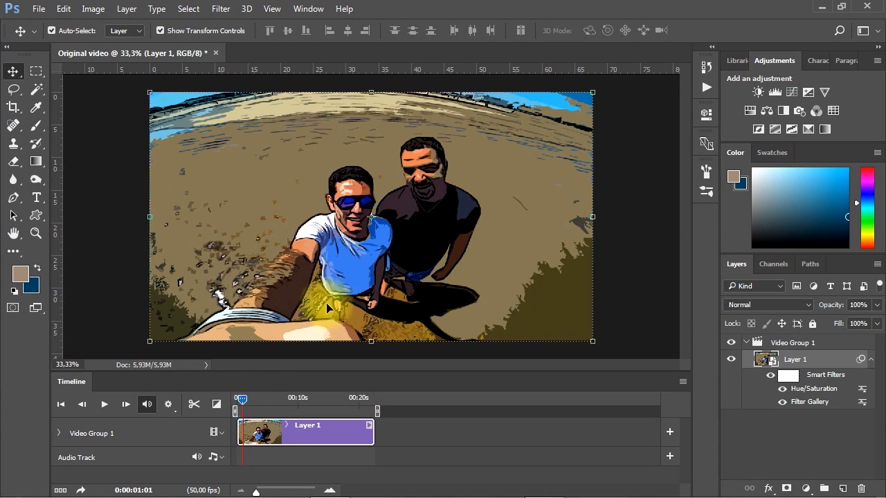
key(ctrl+plus)
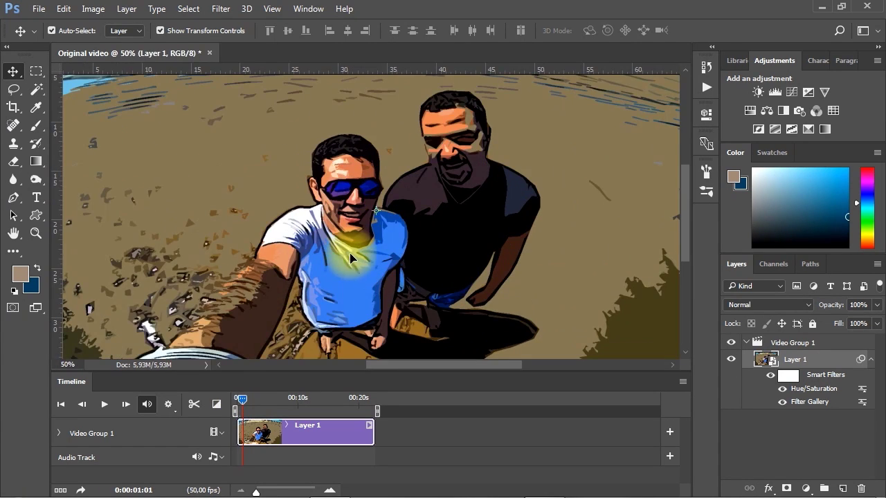
Add a Brightness/Contrast adjustment with contrast about 53 and brightness 2
click(93, 9)
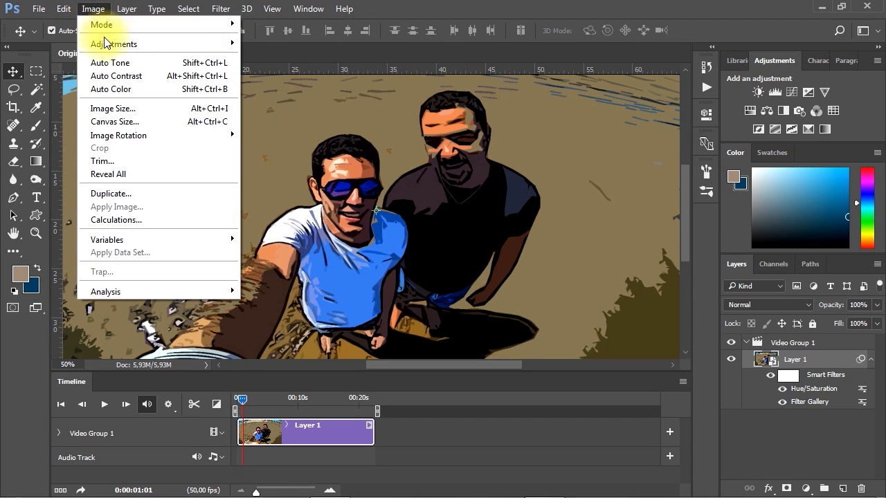
mouse_move(125, 45)
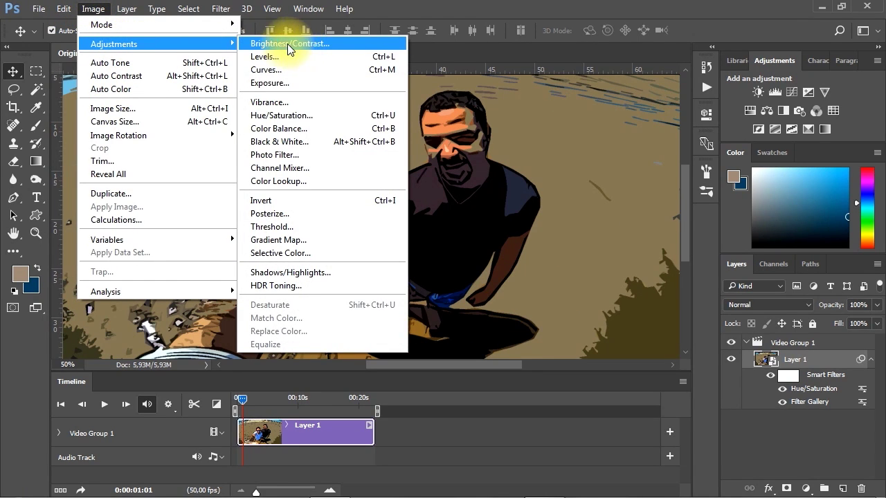
click(342, 44)
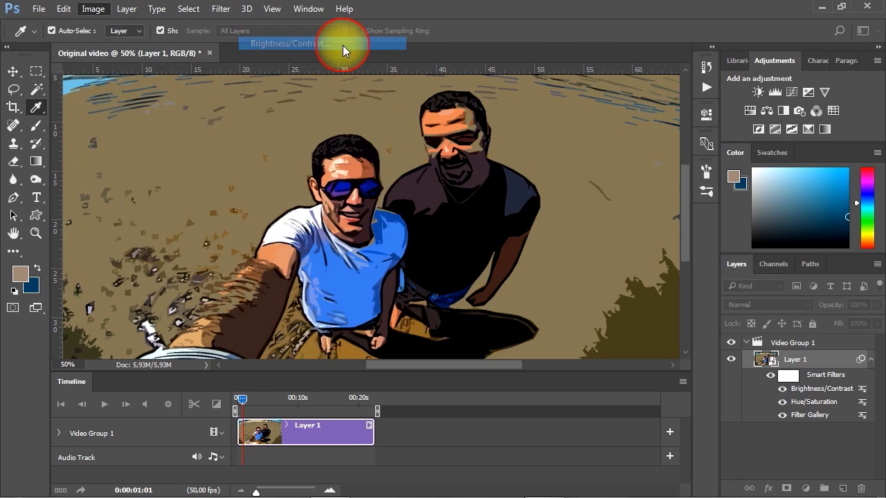
drag(473, 111, 638, 48)
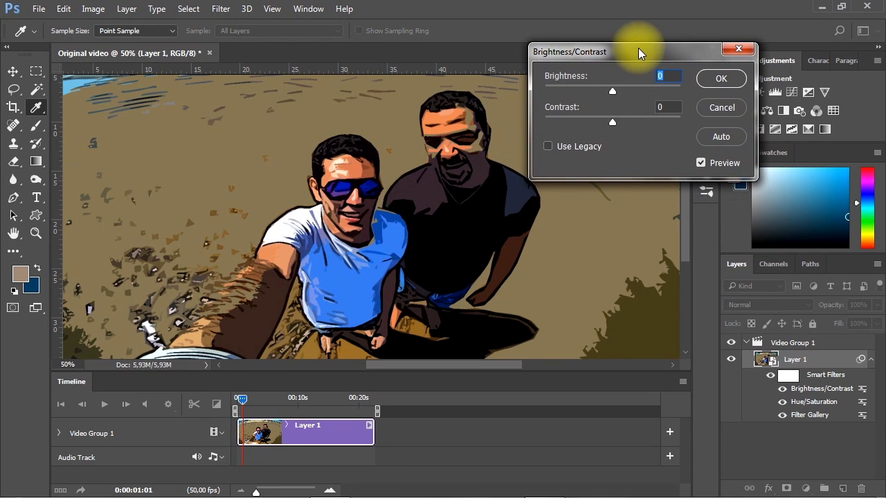
drag(612, 122, 637, 123)
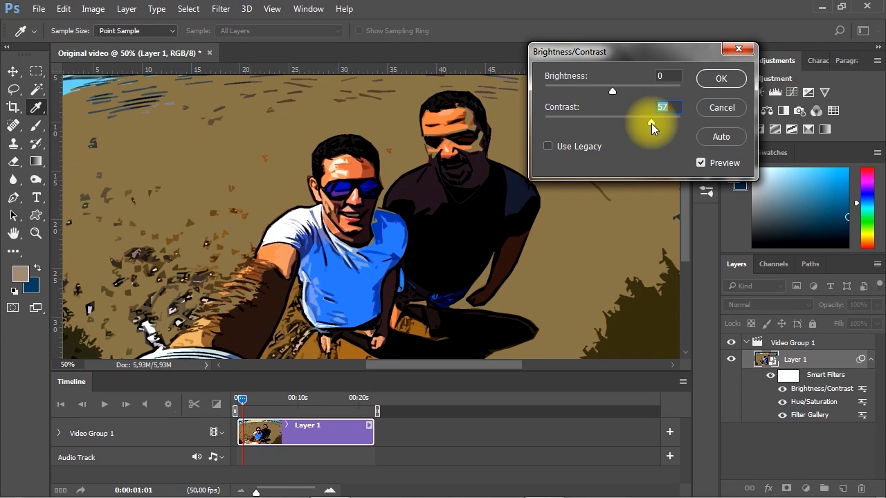
drag(650, 124, 649, 123)
click(618, 92)
mouse_move(616, 91)
mouse_down()
mouse_move(585, 90)
mouse_move(608, 91)
mouse_up()
click(720, 77)
key(v)
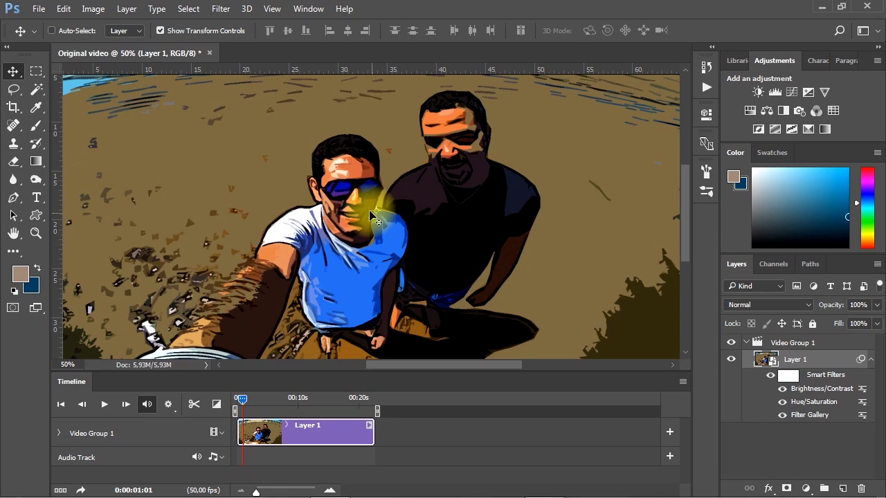
alt+click(370, 210)
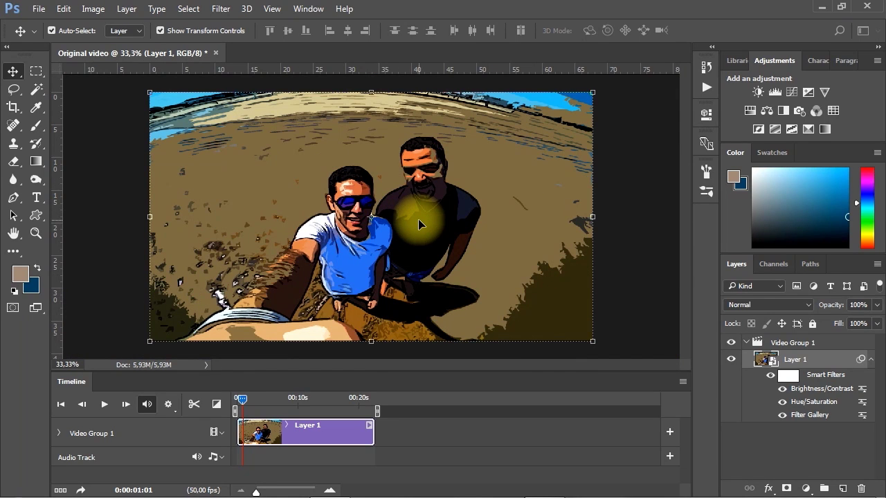
Bring up the Image > Adjustments submenu
click(89, 11)
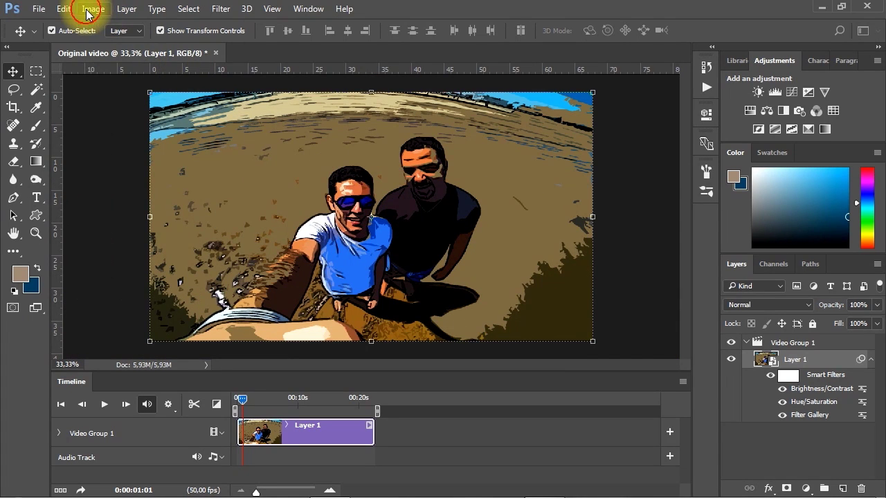
mouse_move(131, 43)
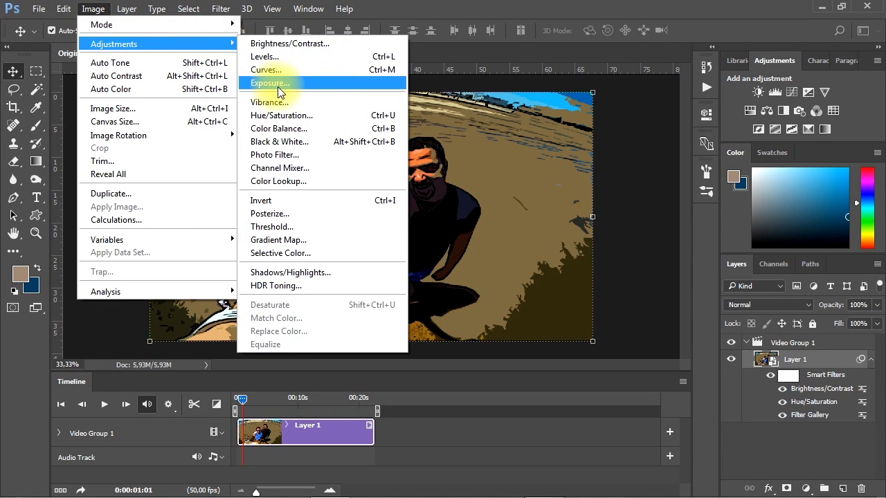
Add an Exposure adjustment with offset about +0.0276, slight positive exposure and gamma 0,80
click(323, 82)
drag(476, 116, 668, 55)
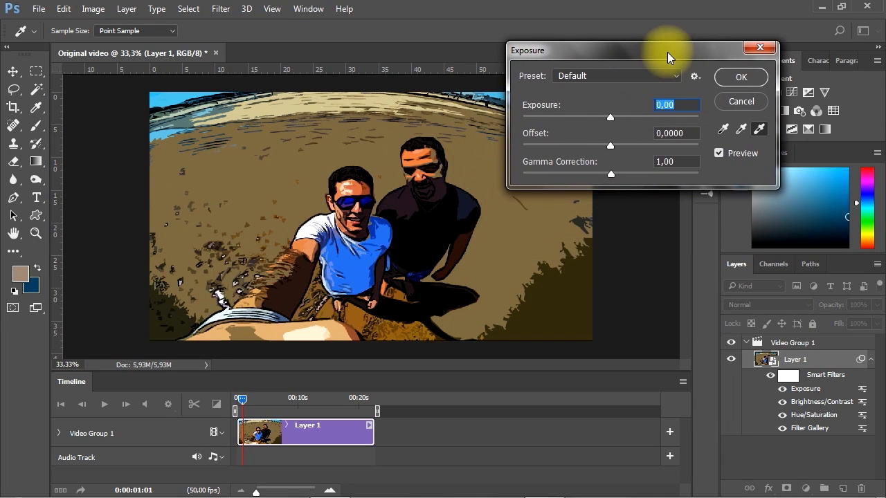
click(614, 146)
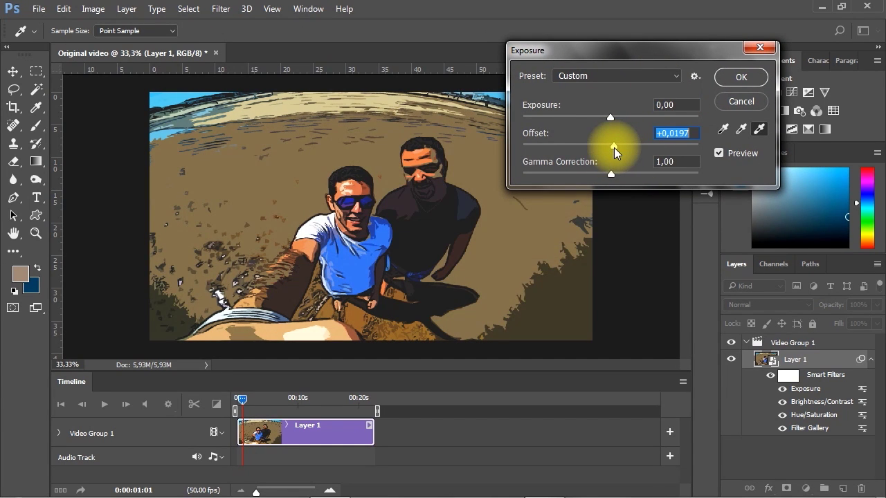
click(614, 147)
drag(611, 174, 623, 176)
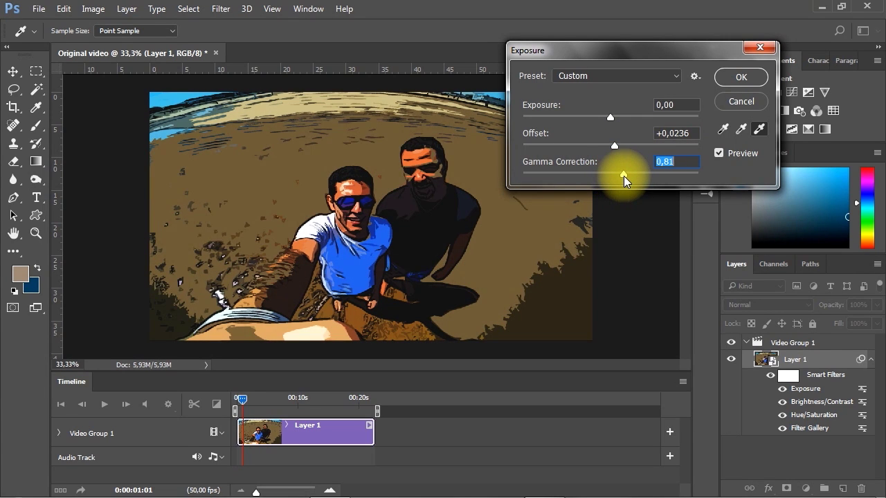
drag(610, 117, 624, 174)
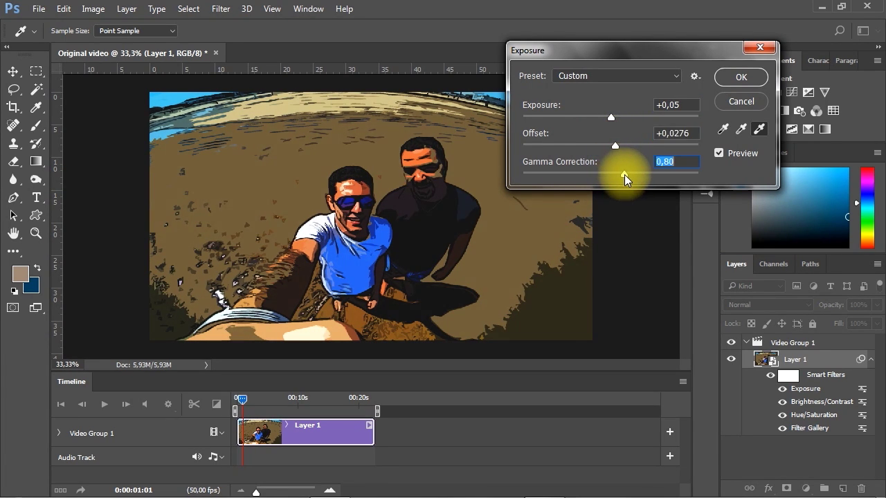
click(730, 79)
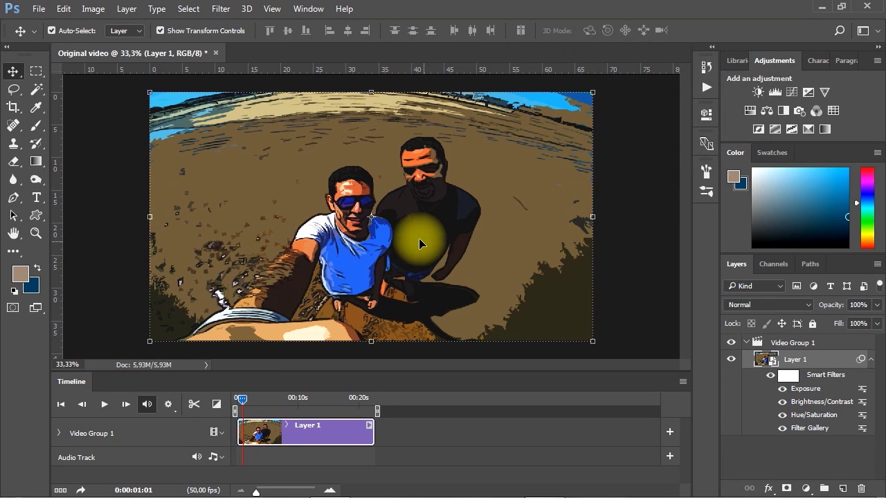
click(616, 195)
Zoom to 50%, scrub the timeline to about 0:00:02:31 and pan across the frame
key(ctrl+plus)
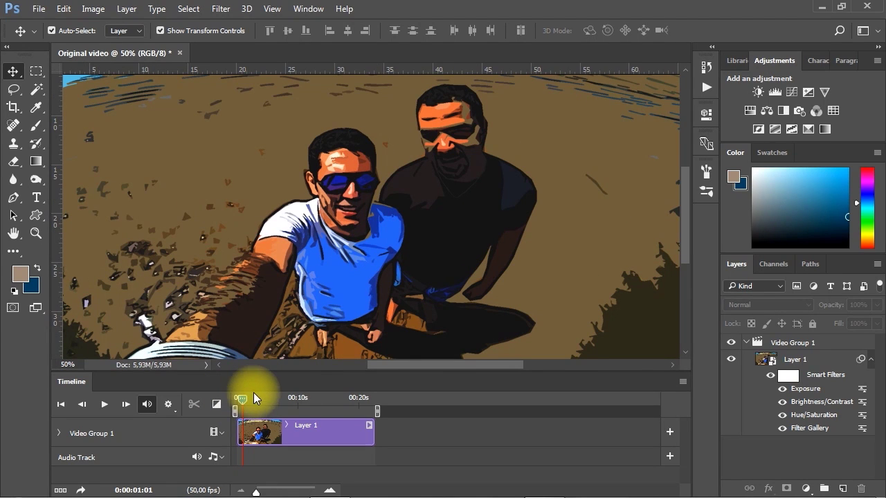
drag(242, 400, 252, 399)
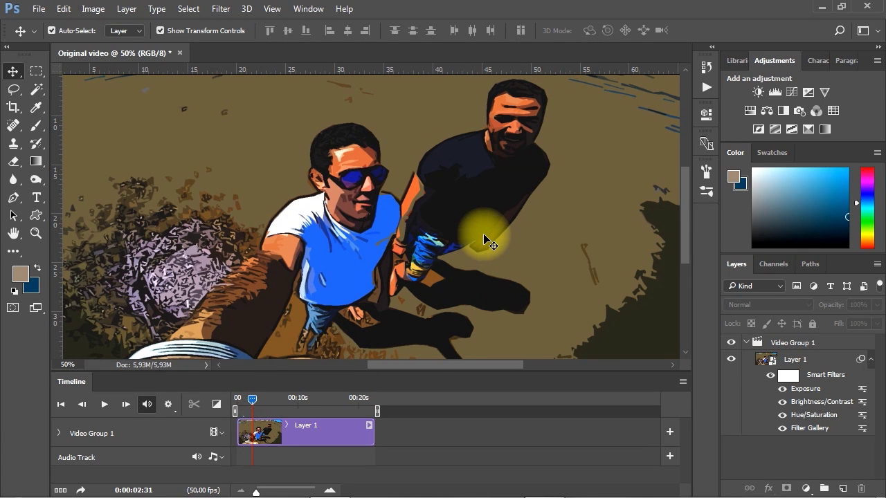
mouse_move(480, 154)
mouse_down()
mouse_move(438, 221)
mouse_move(505, 154)
mouse_move(466, 144)
mouse_up()
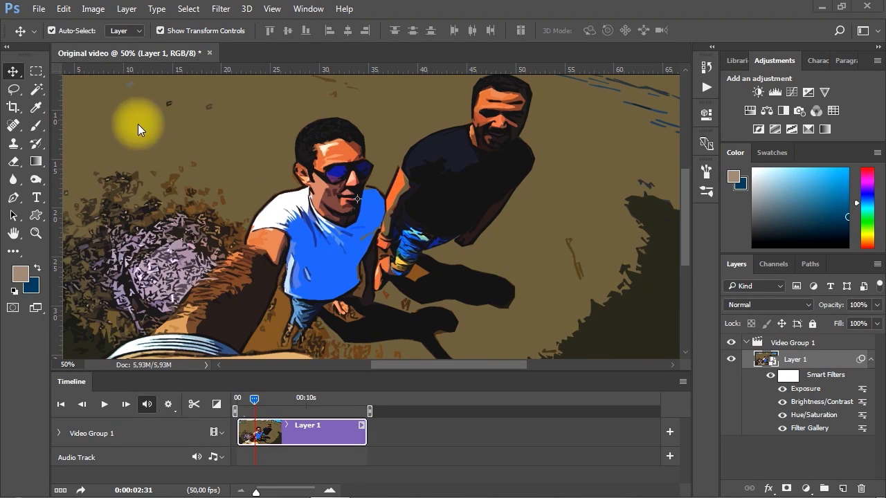
Open the Render Video dialog from File > Export
click(38, 8)
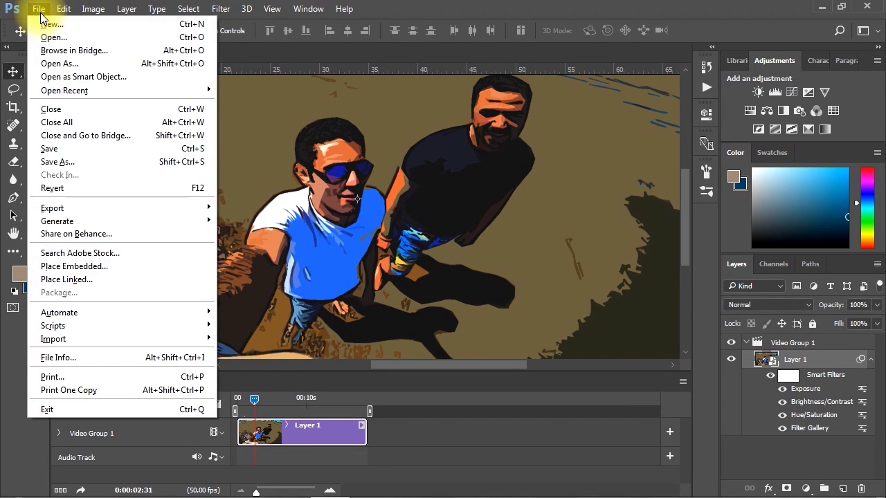
mouse_move(88, 209)
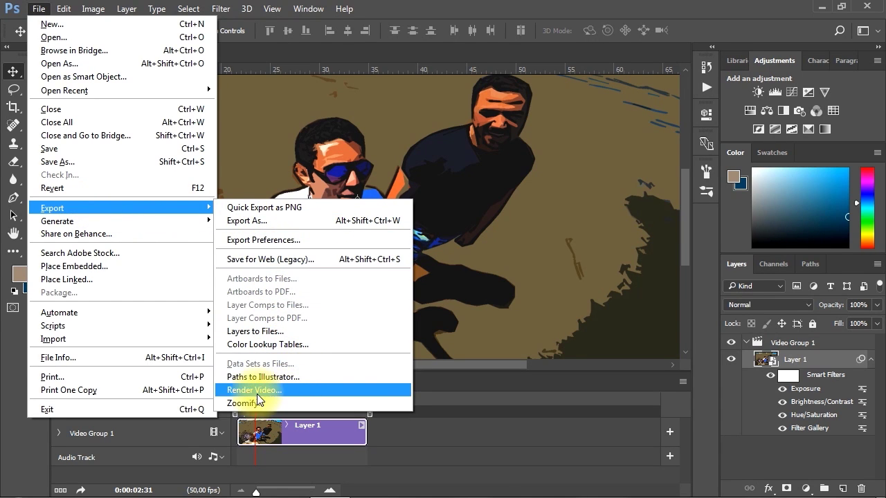
click(302, 388)
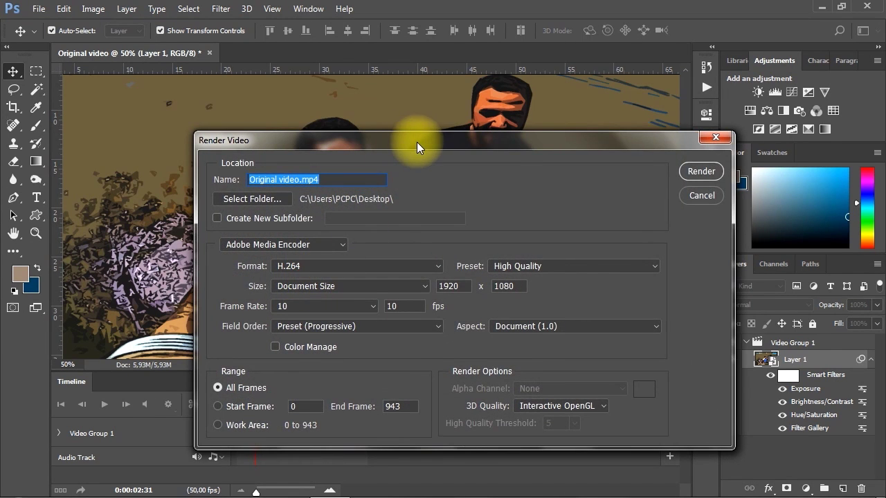
Replace the output name with 'cartoon style' so the file renders as cartoon style.mp4
drag(417, 142, 395, 95)
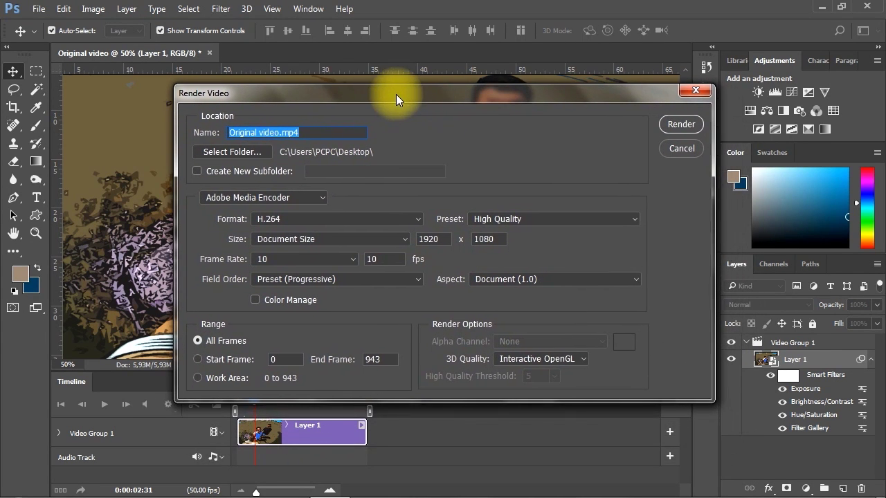
drag(278, 131, 193, 122)
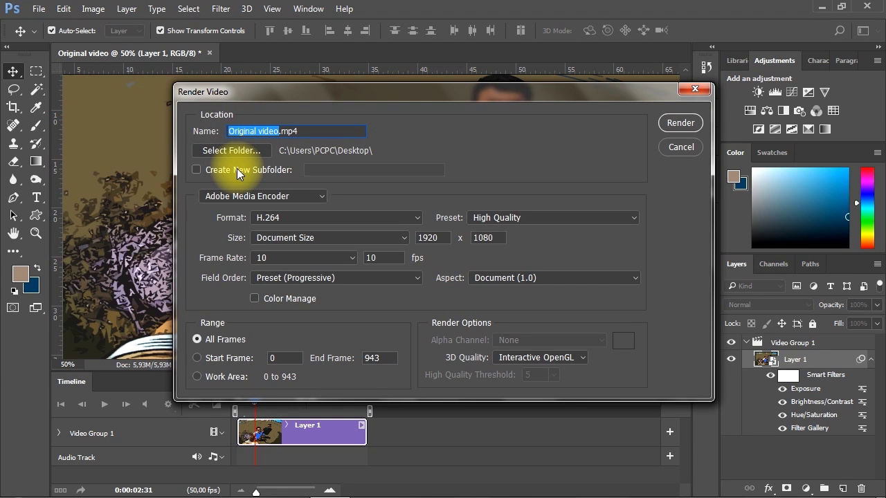
text(cartoon style)
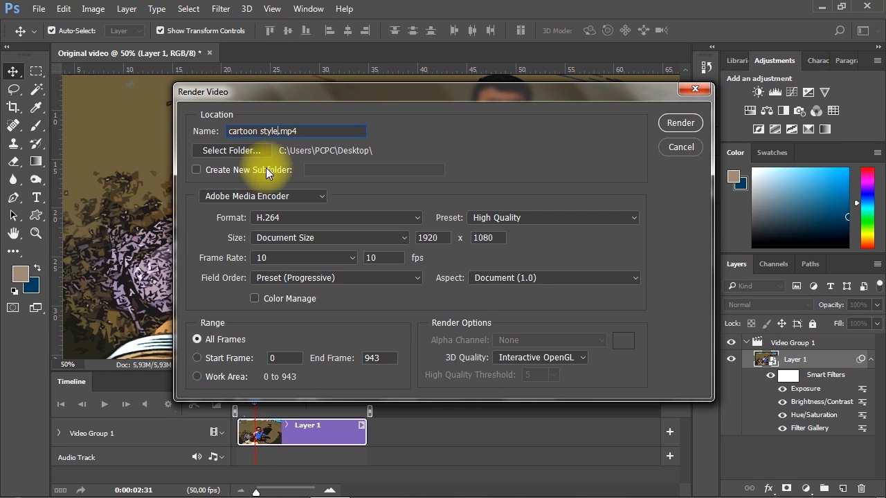
click(319, 132)
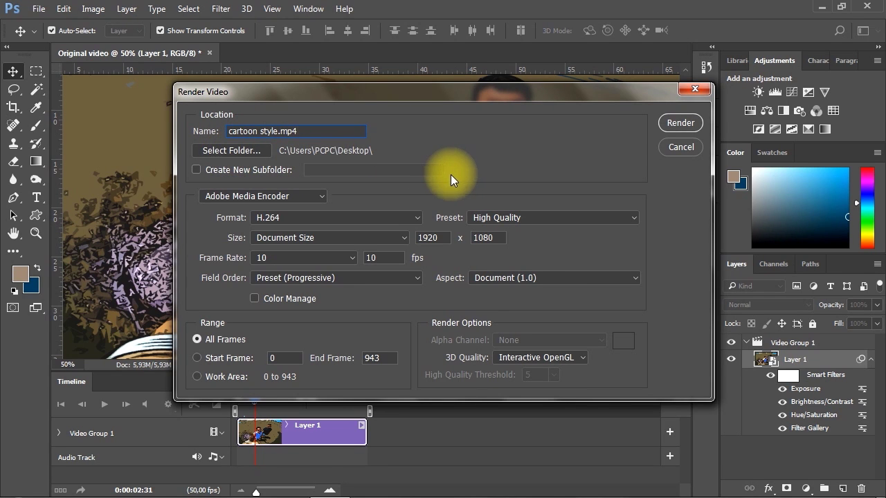
Keep Adobe Media Encoder as the encoder and H.264 as the video format
click(304, 195)
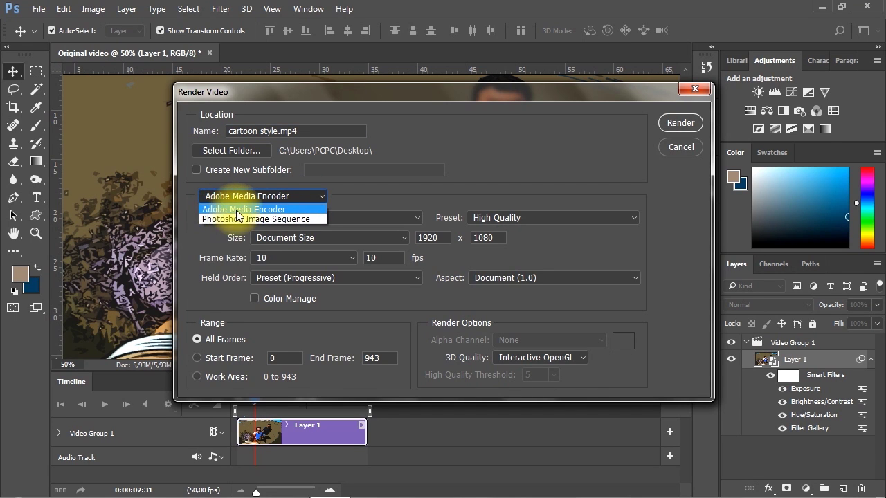
click(311, 209)
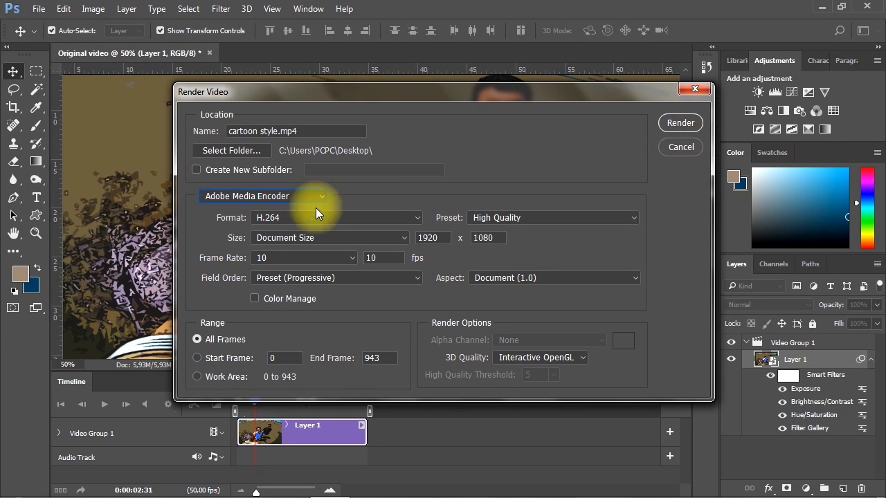
click(393, 221)
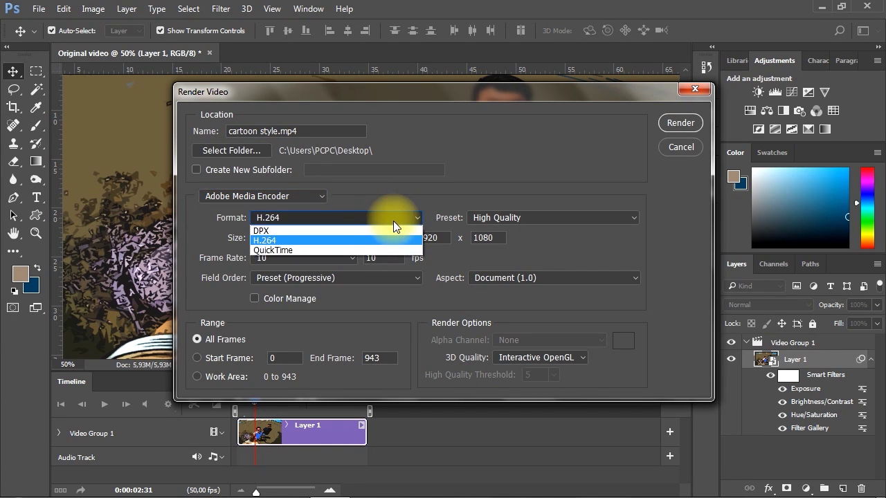
click(301, 240)
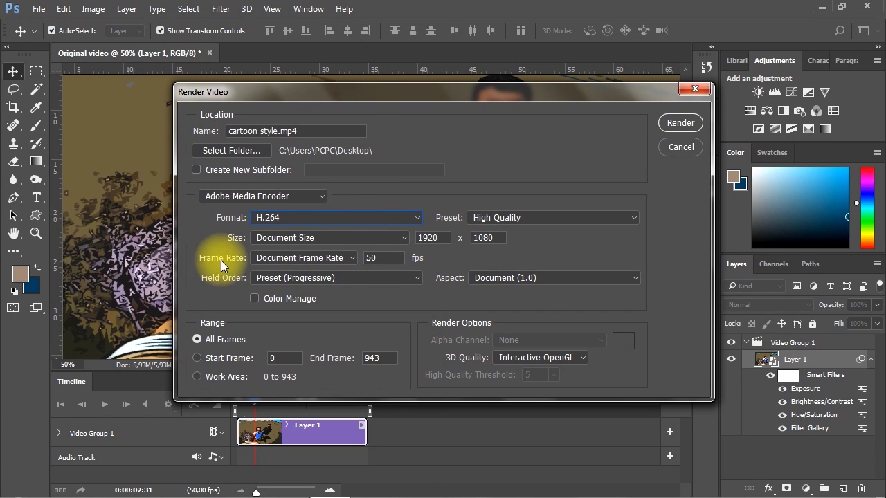
Change the frame rate to a custom 10 fps instead of 50
click(346, 257)
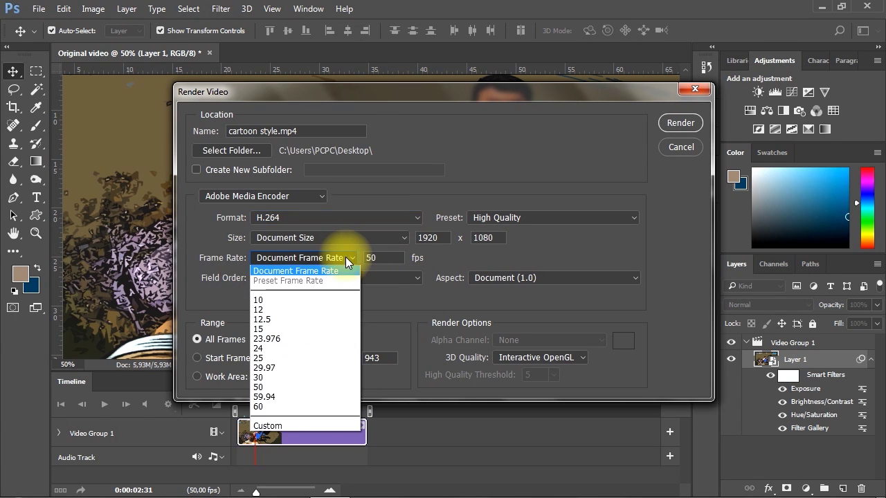
click(292, 425)
drag(387, 258, 366, 254)
text(10)
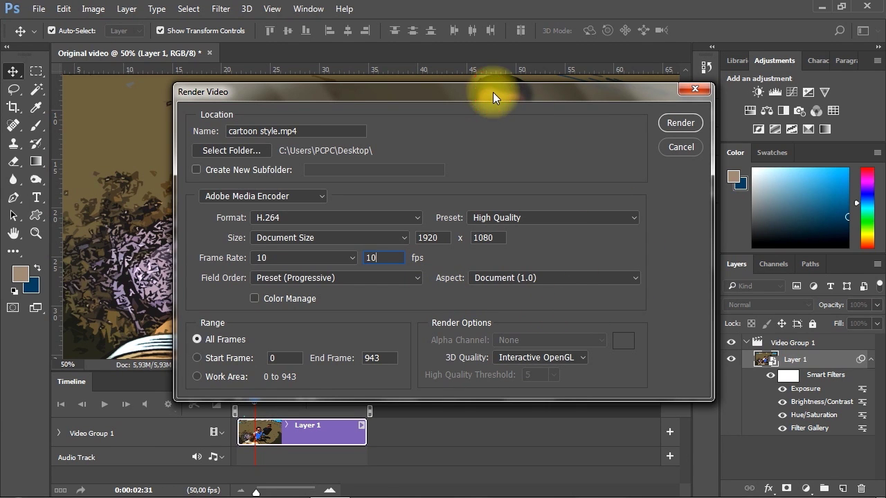
mouse_move(478, 90)
mouse_down()
mouse_move(481, 99)
mouse_move(470, 88)
mouse_up()
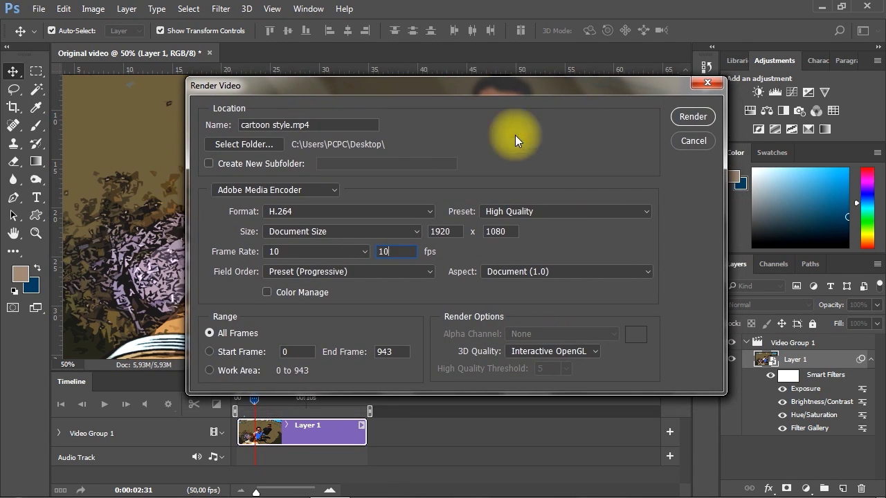